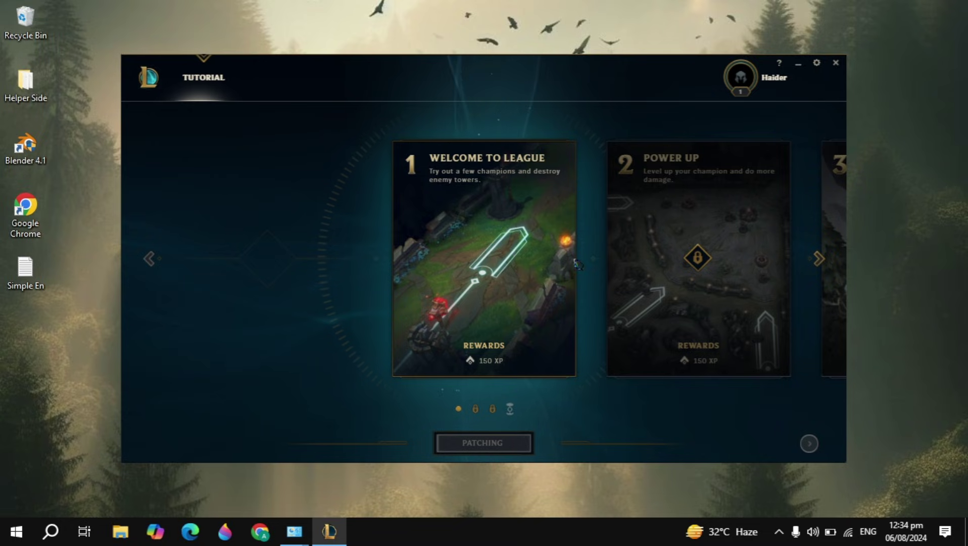
Minimize the League of Legends client and open Task Manager from the taskbar menu
click(798, 64)
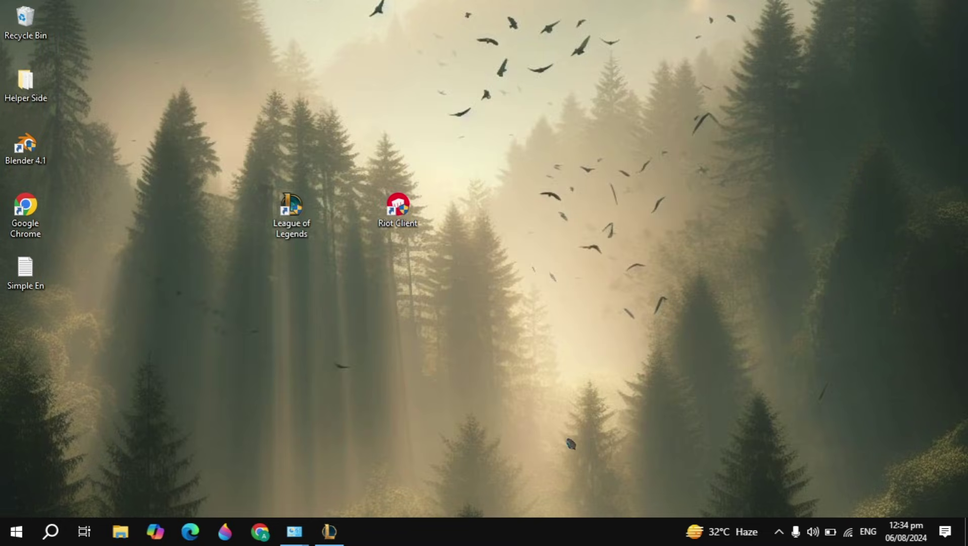
right_click(441, 533)
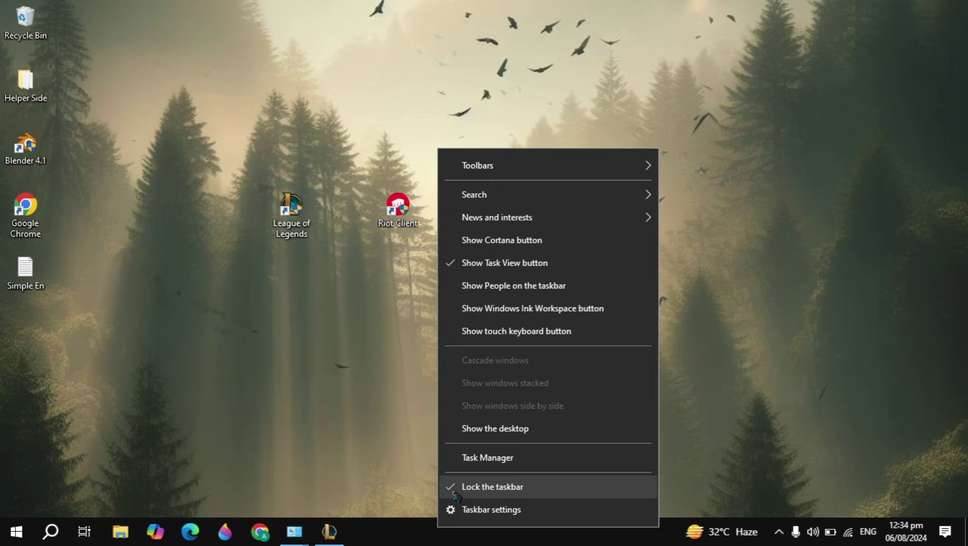
click(478, 469)
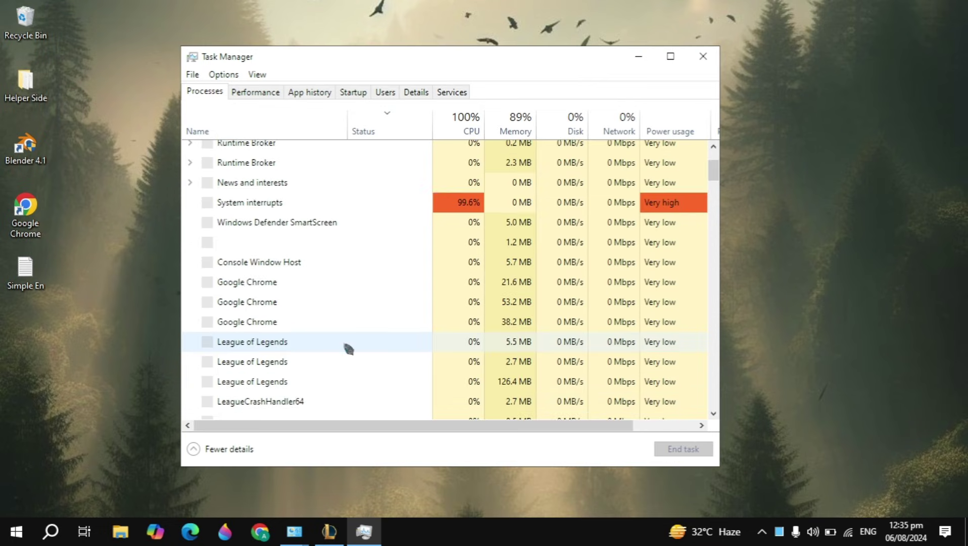
scroll(348, 349, up, 3)
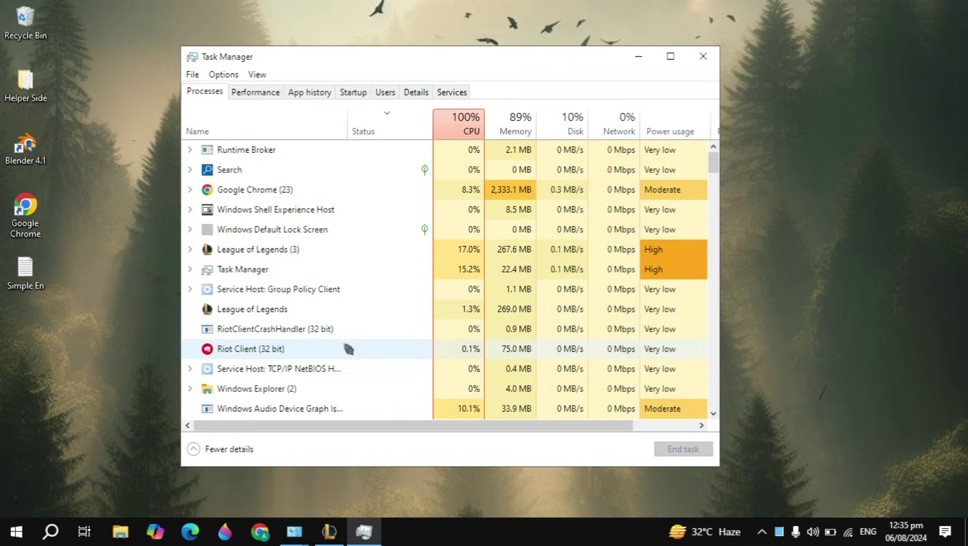
End the League of Legends (3) process
click(236, 254)
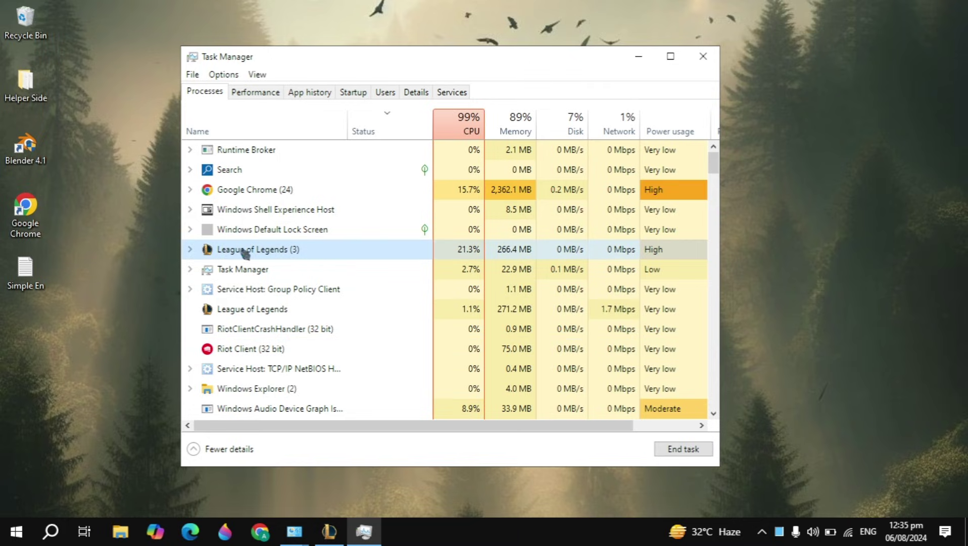
right_click(246, 254)
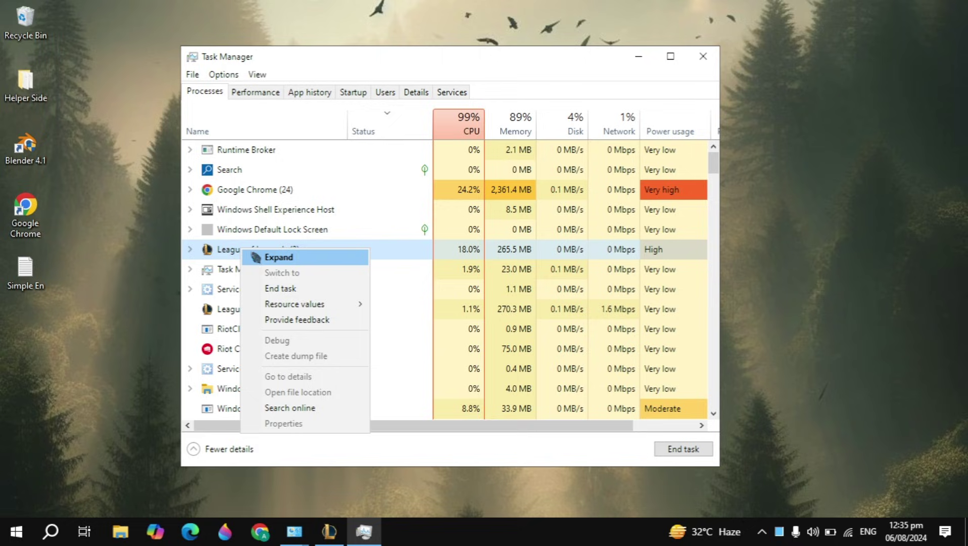
click(302, 288)
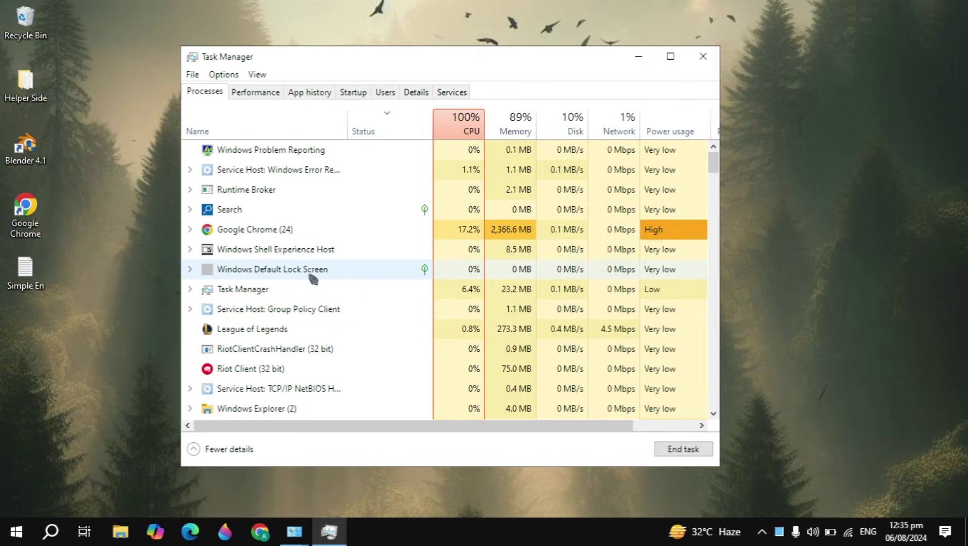
scroll(346, 260, down, 1)
End the Riot Client (32 bit) process
click(344, 270)
scroll(332, 268, down, 2)
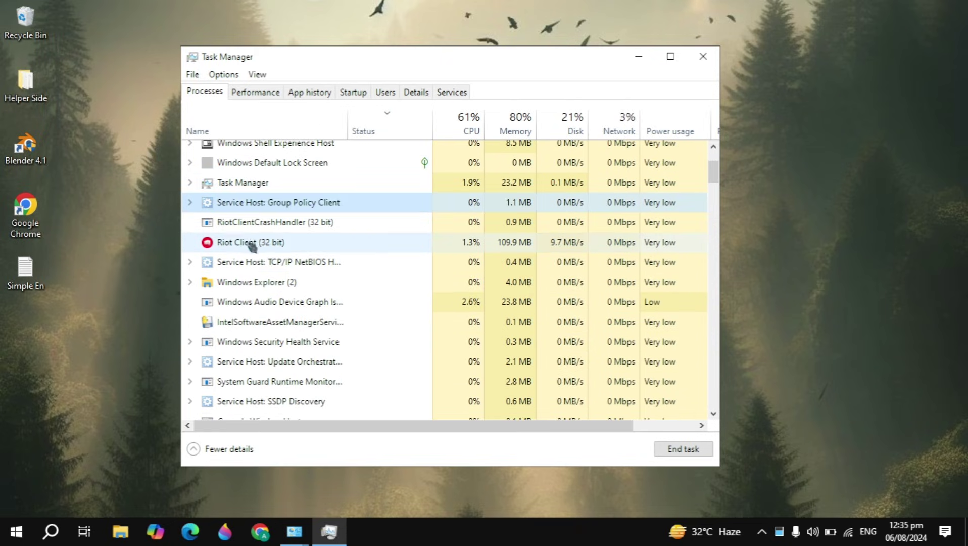
right_click(306, 245)
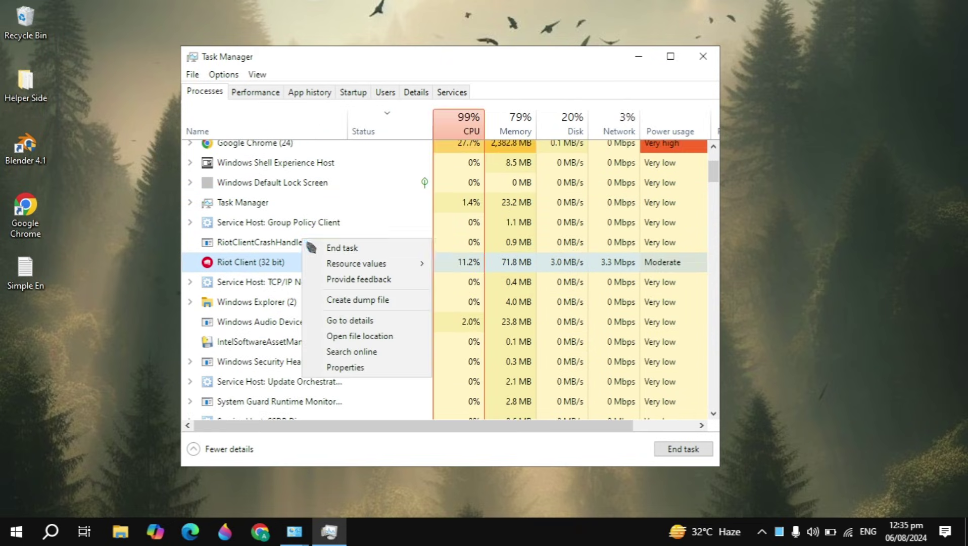
click(339, 248)
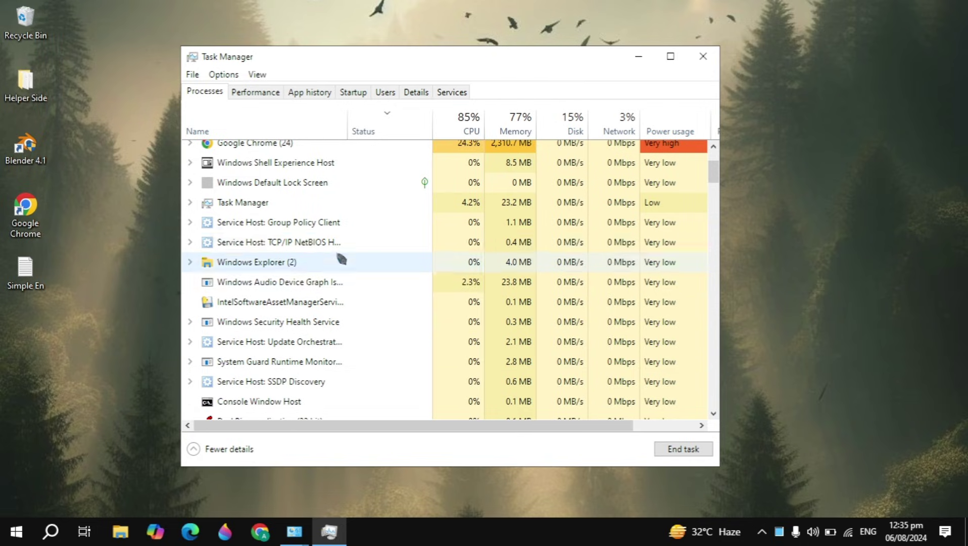
scroll(339, 256, down, 1)
scroll(341, 258, down, 1)
scroll(340, 258, down, 2)
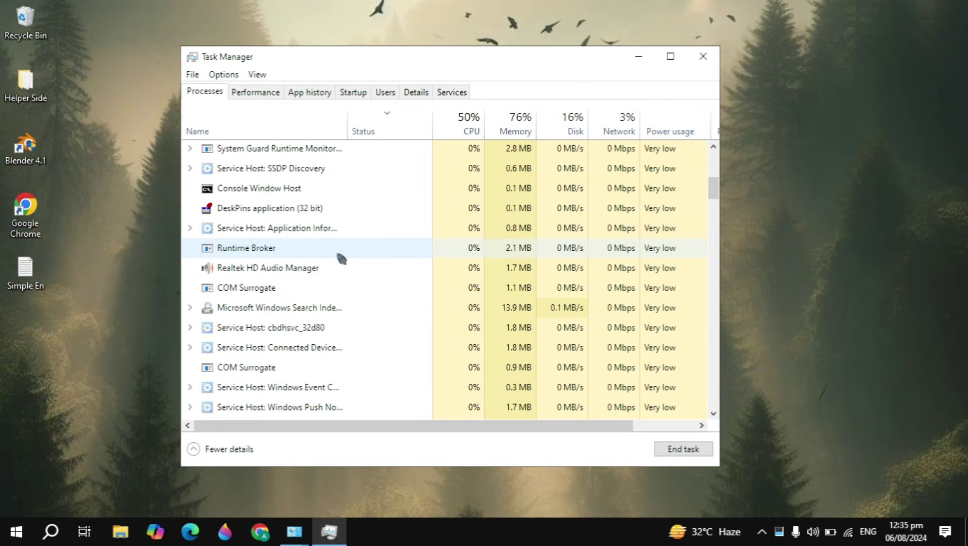
scroll(340, 258, down, 2)
scroll(340, 257, down, 2)
scroll(341, 258, down, 2)
scroll(341, 259, down, 3)
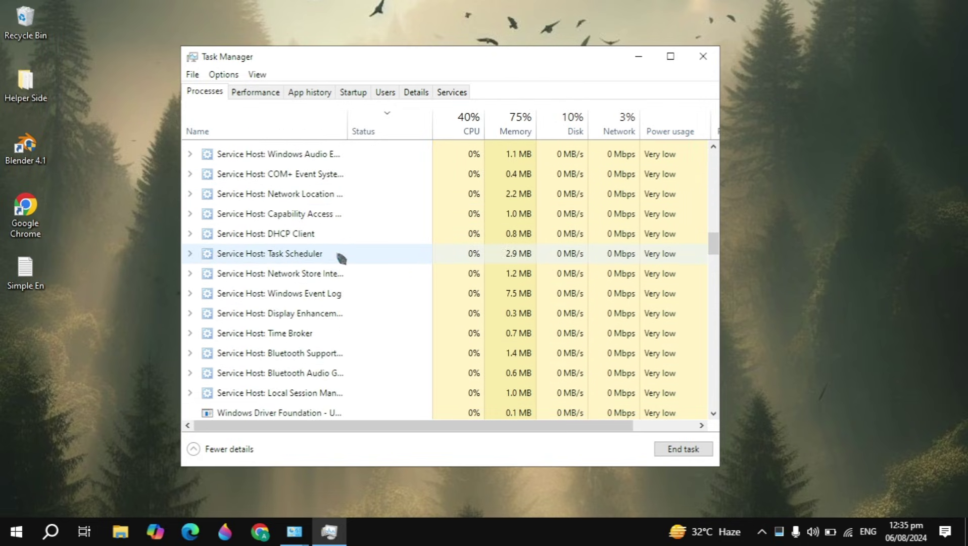
scroll(341, 259, down, 3)
scroll(341, 260, down, 3)
scroll(342, 260, down, 2)
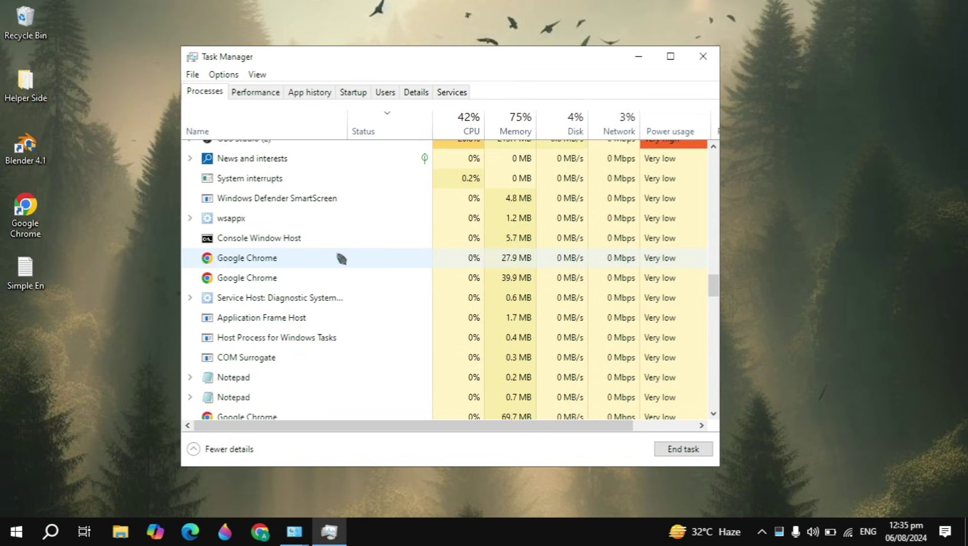
scroll(342, 259, down, 3)
scroll(341, 260, down, 3)
scroll(341, 258, down, 3)
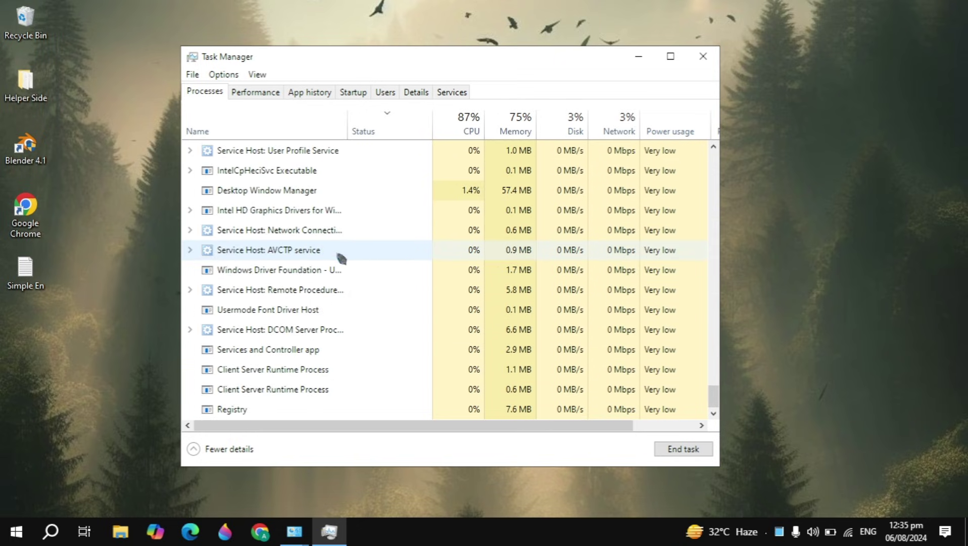
scroll(335, 203, up, 5)
scroll(361, 202, up, 5)
scroll(361, 202, up, 5)
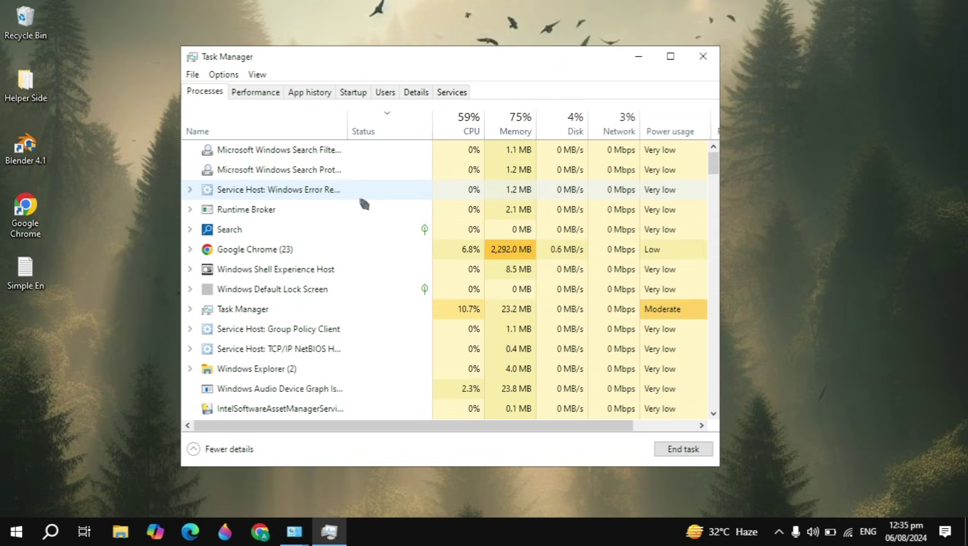
Close the Task Manager window
click(717, 57)
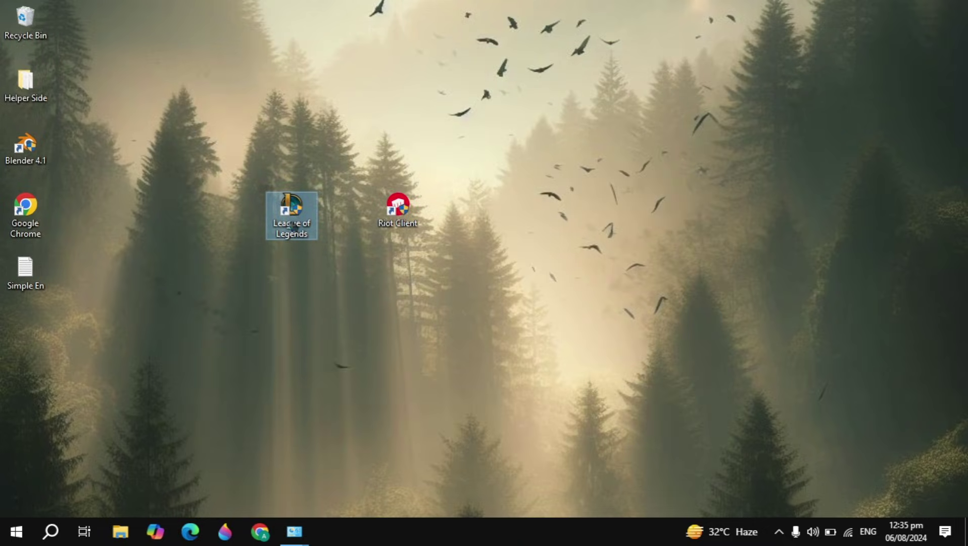